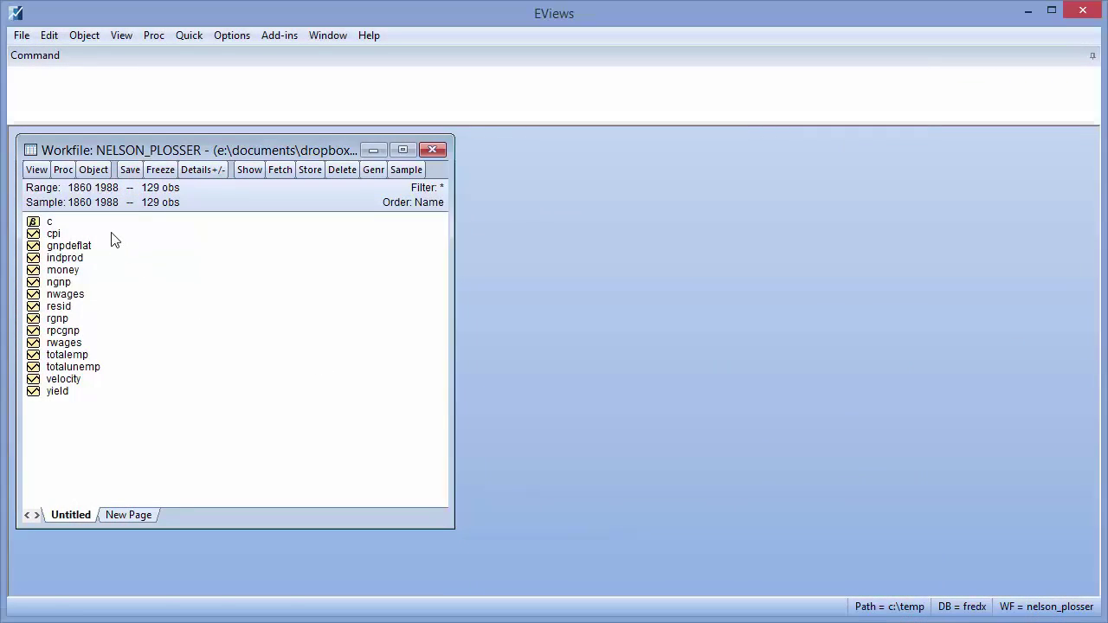
Set the sample to 1909–1970 with smpl and open log(rgnp) as a series window
{"action": "left_click_drag", "start_coordinate": [111, 237], "coordinate": [94, 395]}
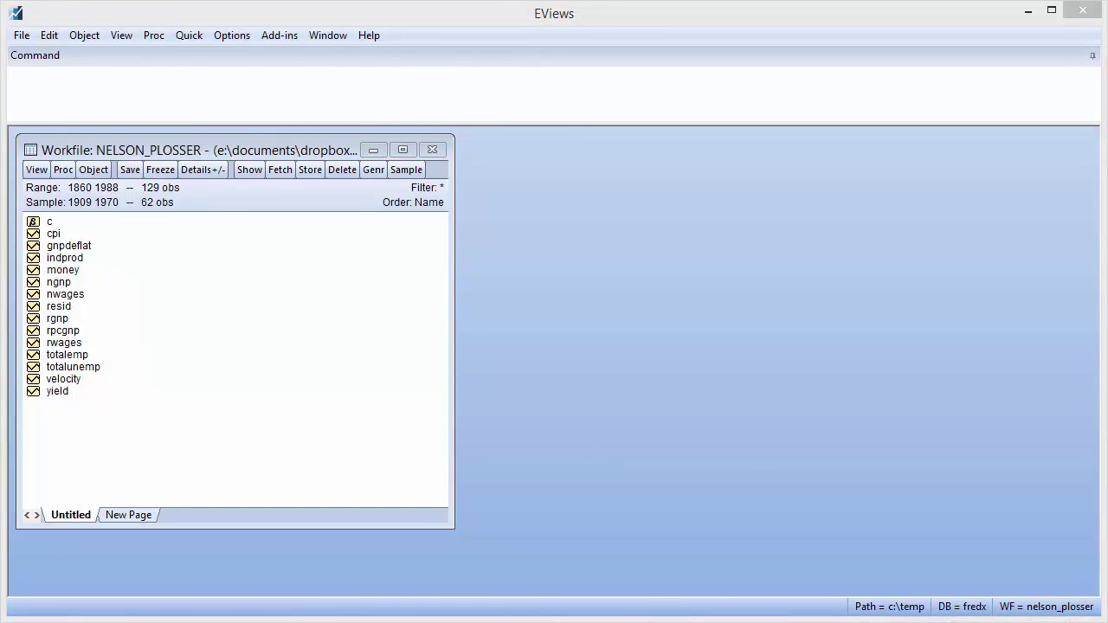
{"action": "left_click", "coordinate": [862, 102]}
{"action": "type", "text": "smpl"}
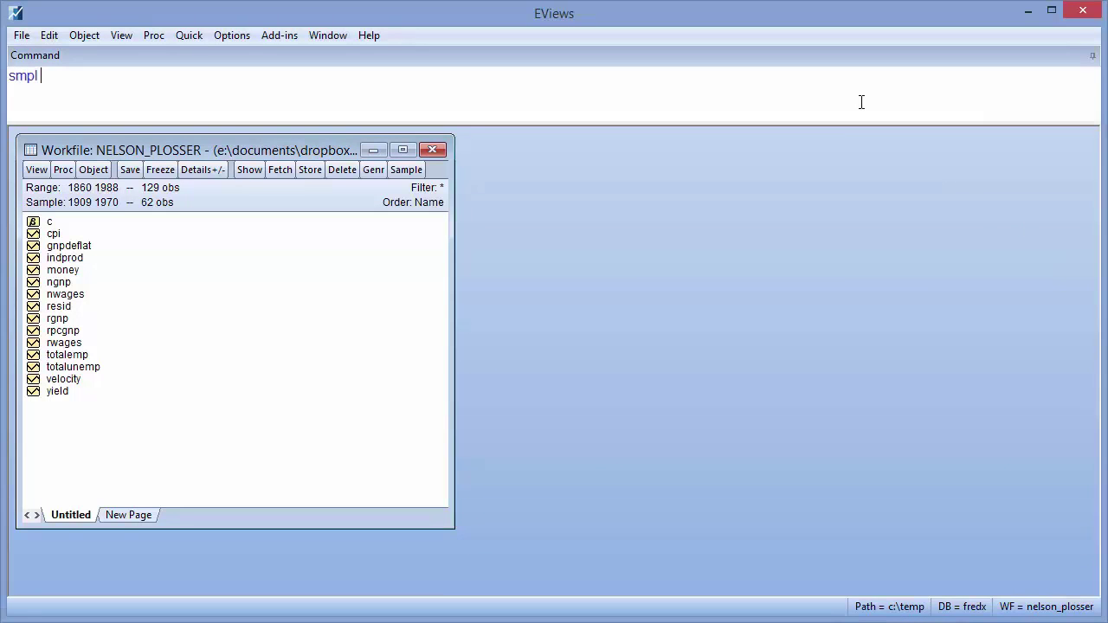
{"action": "type", "text": " 1909 197"}
{"action": "type", "text": "0 "}
{"action": "type", "text": "show log"}
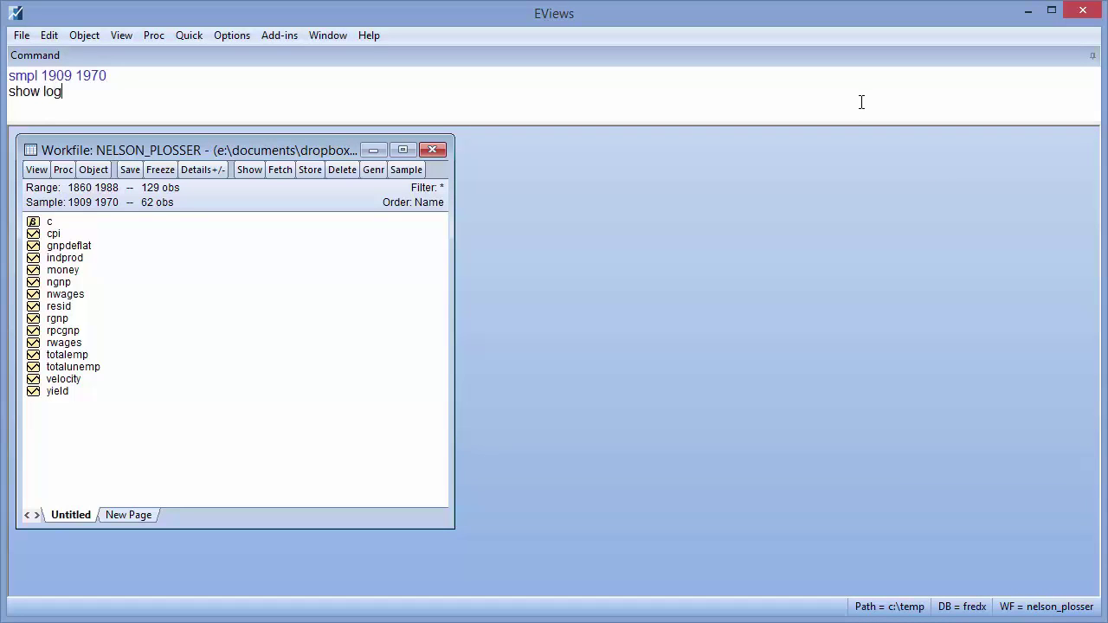
{"action": "type", "text": "(rgnp)"}
{"action": "key", "text": "Return"}
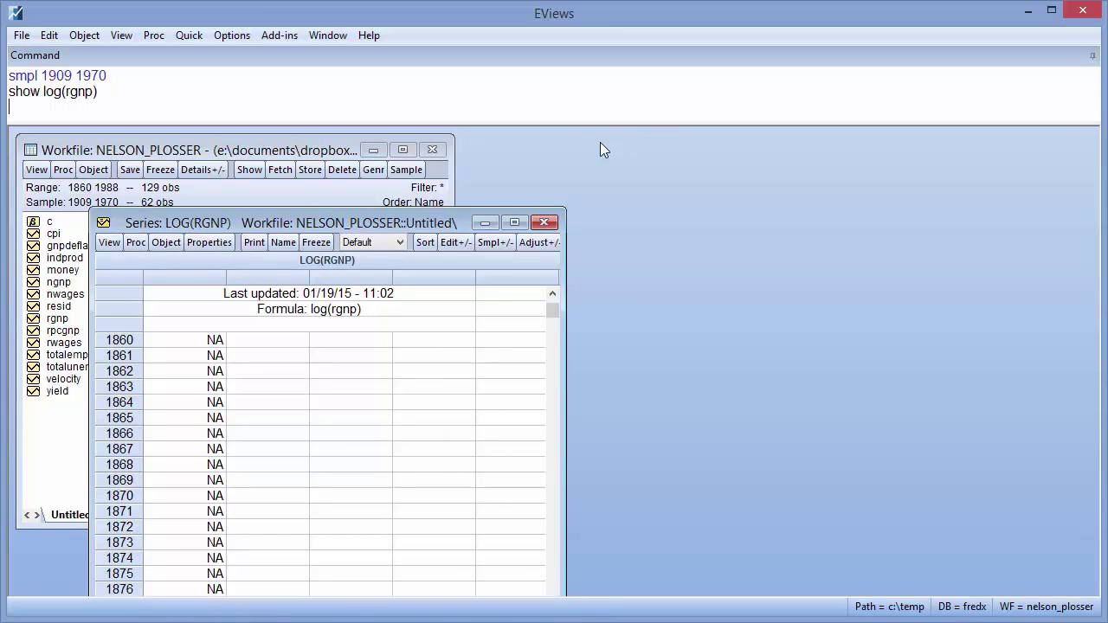
Run a breakpoint unit root test on LOG(RGNP): trend and intercept, intercept break, Dickey-Fuller min-t, F-statistic lags
{"action": "left_click_drag", "start_coordinate": [360, 218], "coordinate": [388, 131]}
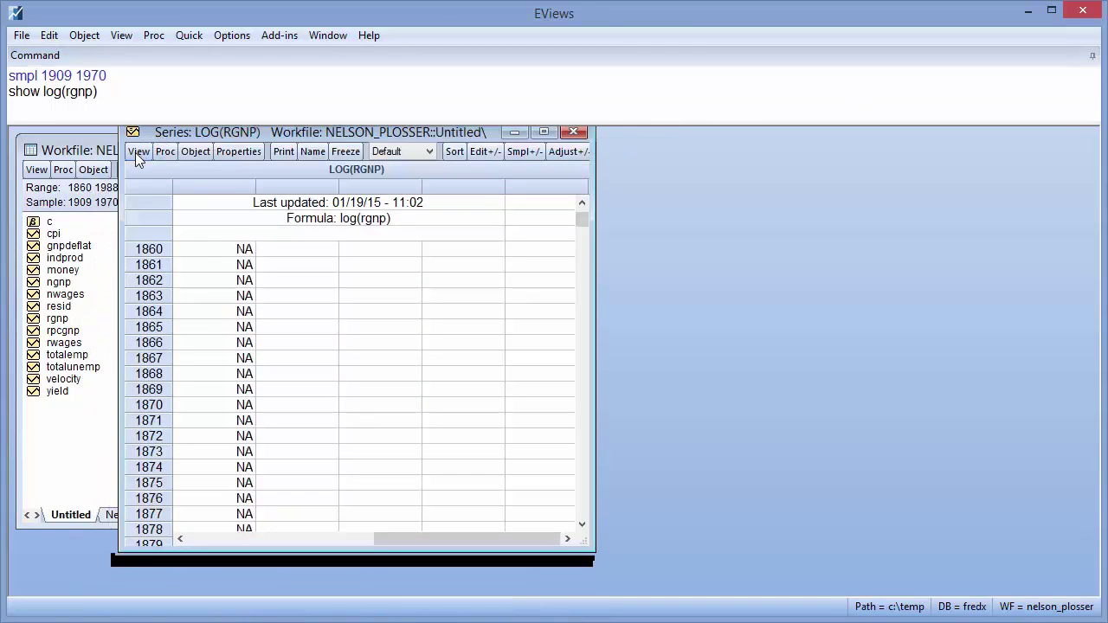
{"action": "left_click", "coordinate": [138, 154]}
{"action": "left_click", "coordinate": [245, 319]}
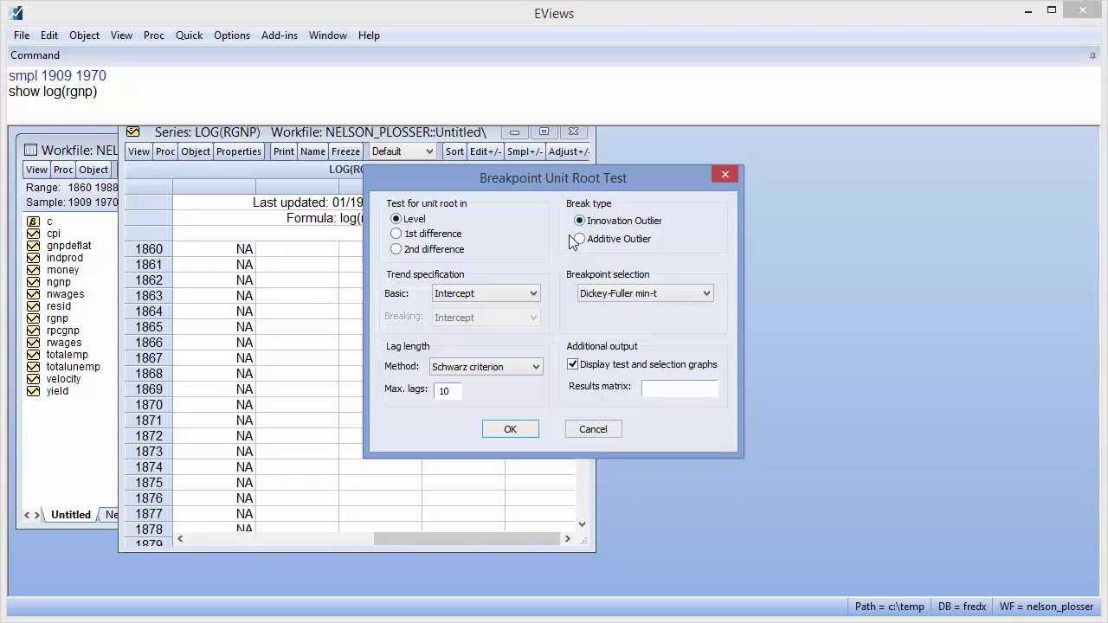
{"action": "left_click", "coordinate": [529, 292]}
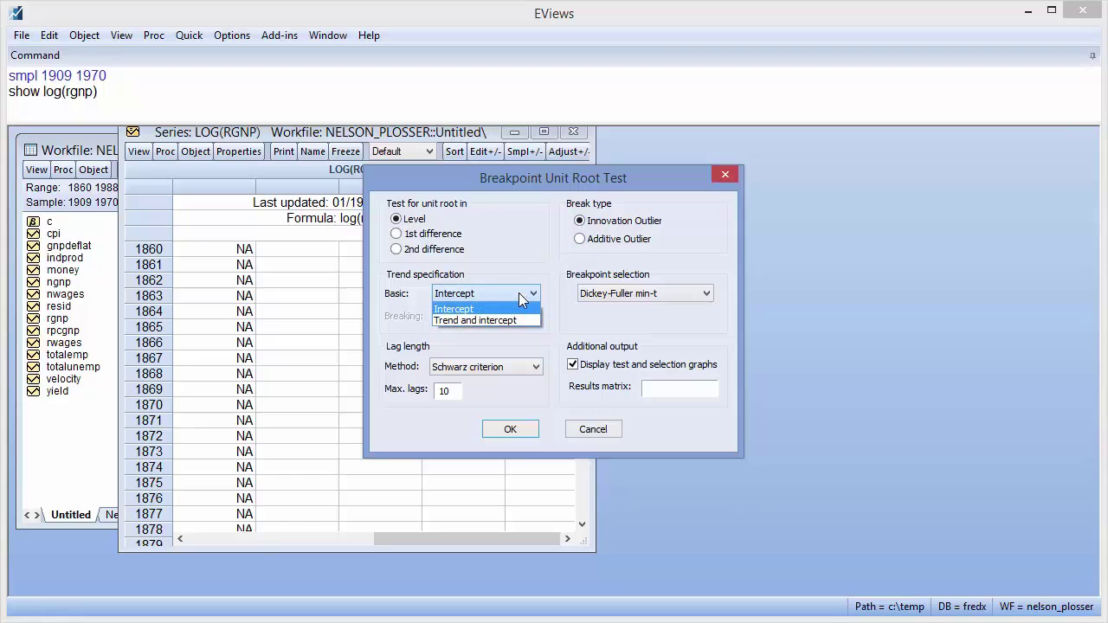
{"action": "left_click", "coordinate": [508, 321]}
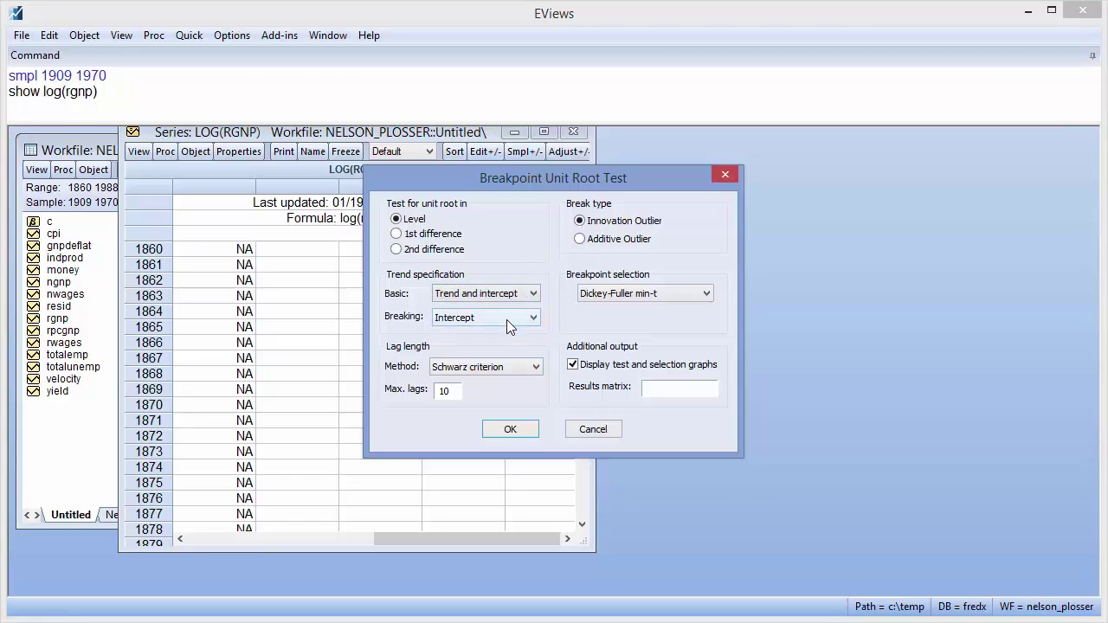
{"action": "left_click", "coordinate": [506, 320]}
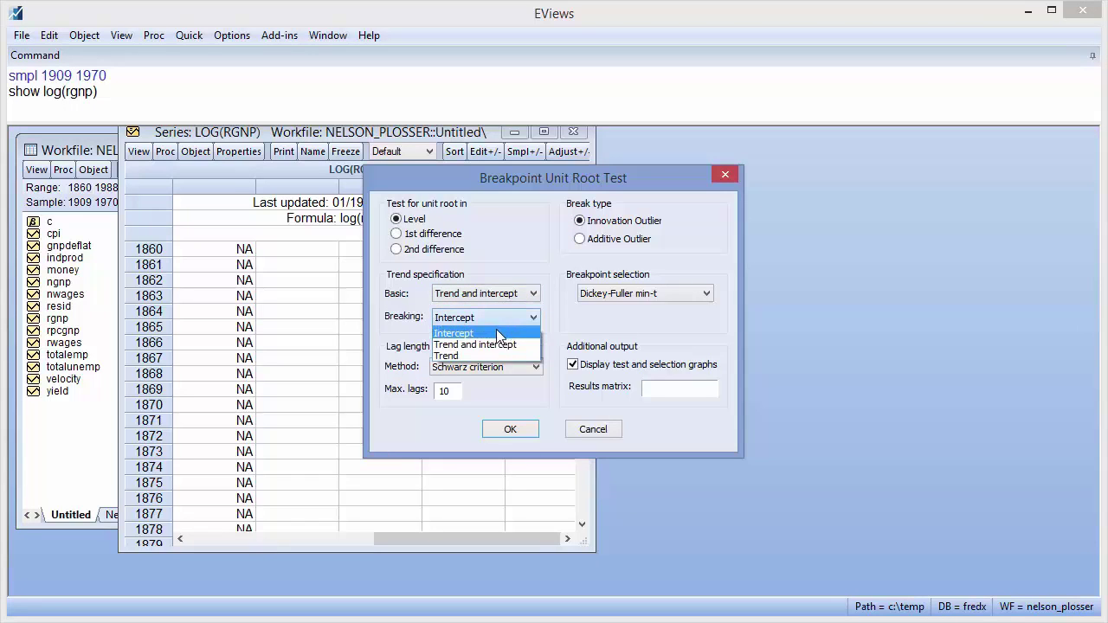
{"action": "left_click", "coordinate": [496, 329]}
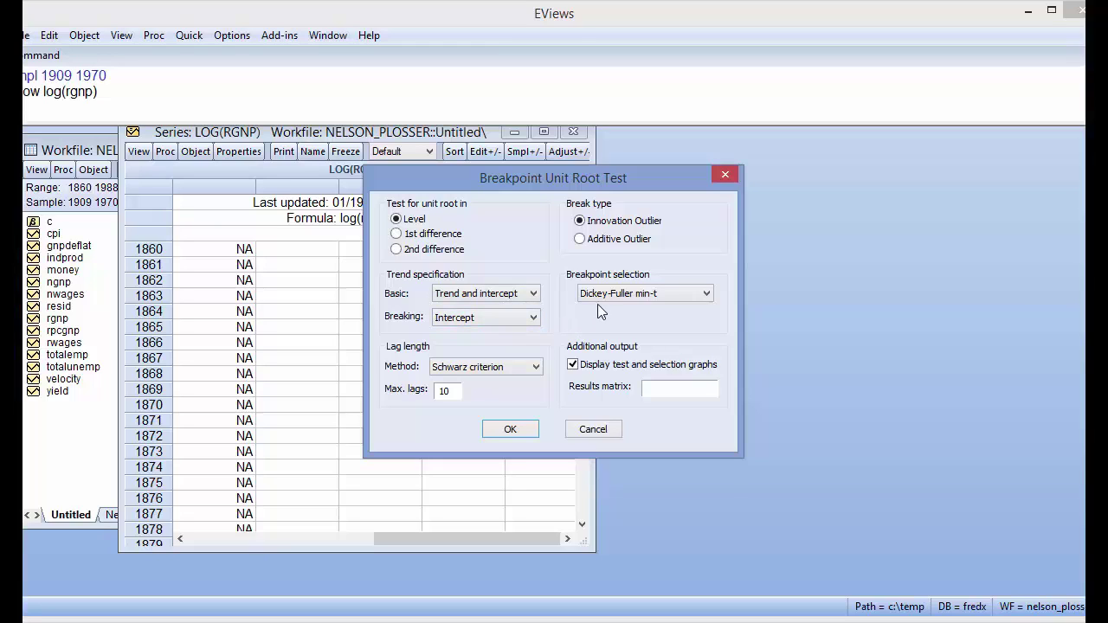
{"action": "left_click", "coordinate": [636, 294]}
{"action": "left_click", "coordinate": [655, 312]}
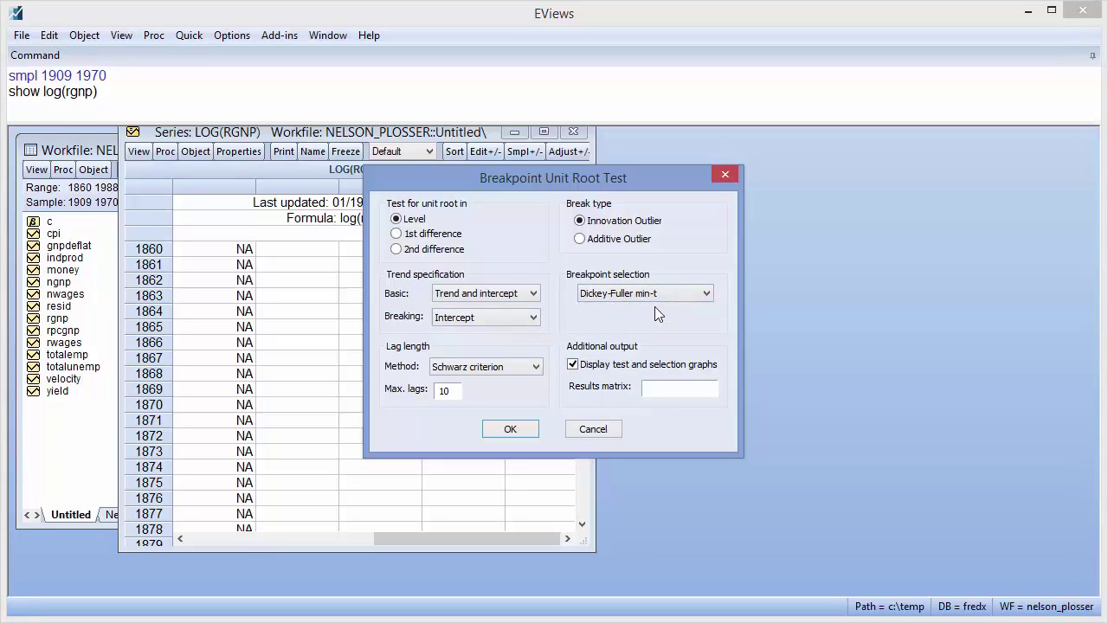
{"action": "left_click", "coordinate": [512, 369]}
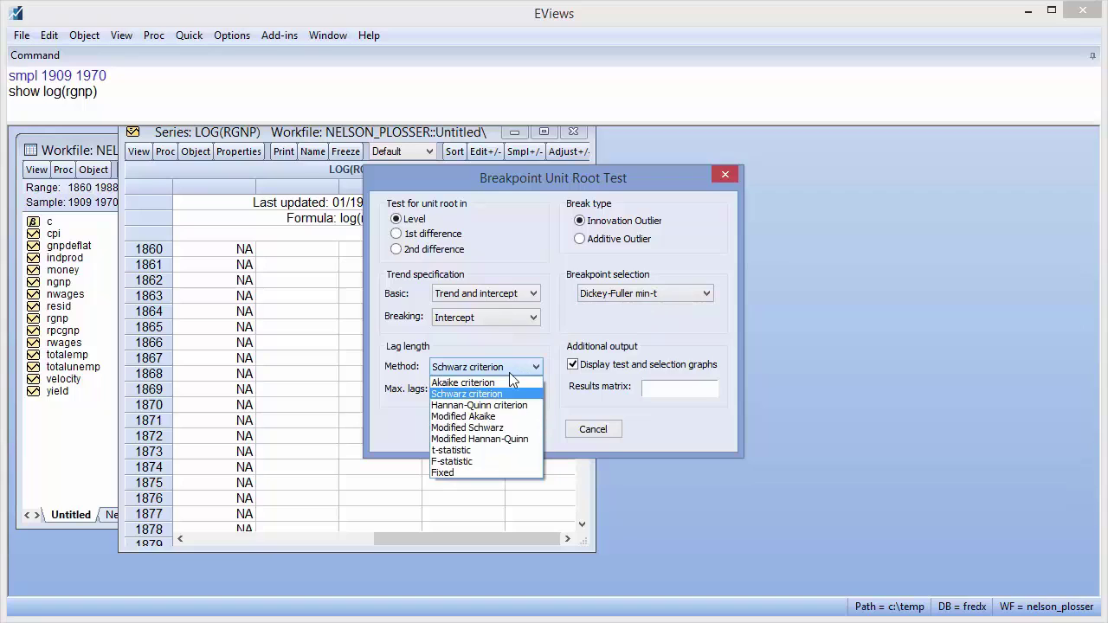
{"action": "left_click", "coordinate": [461, 466]}
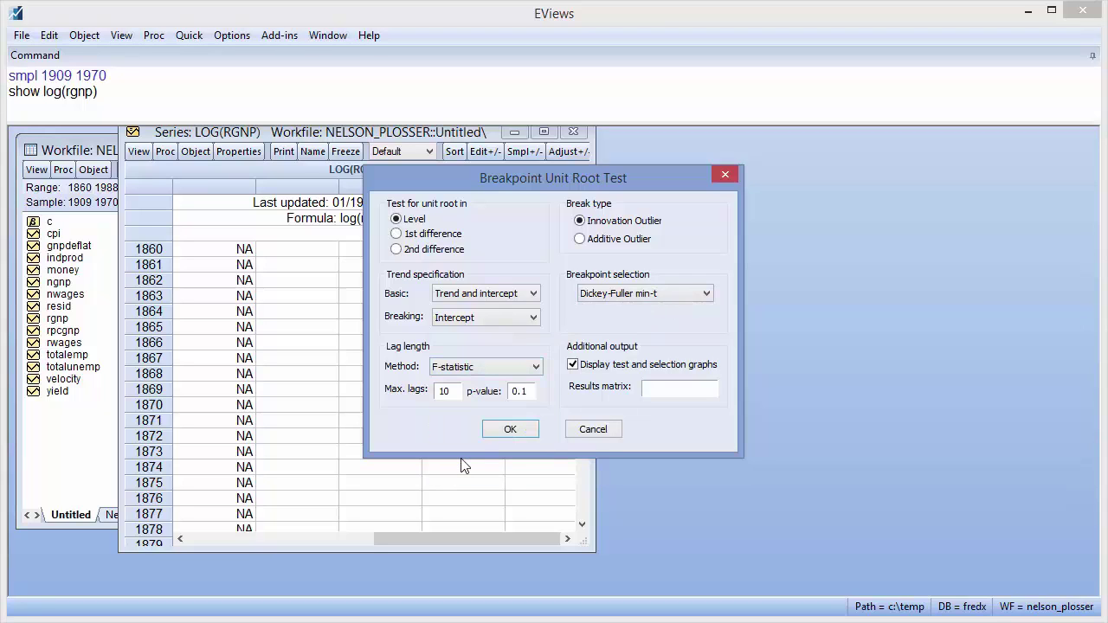
{"action": "left_click", "coordinate": [509, 430]}
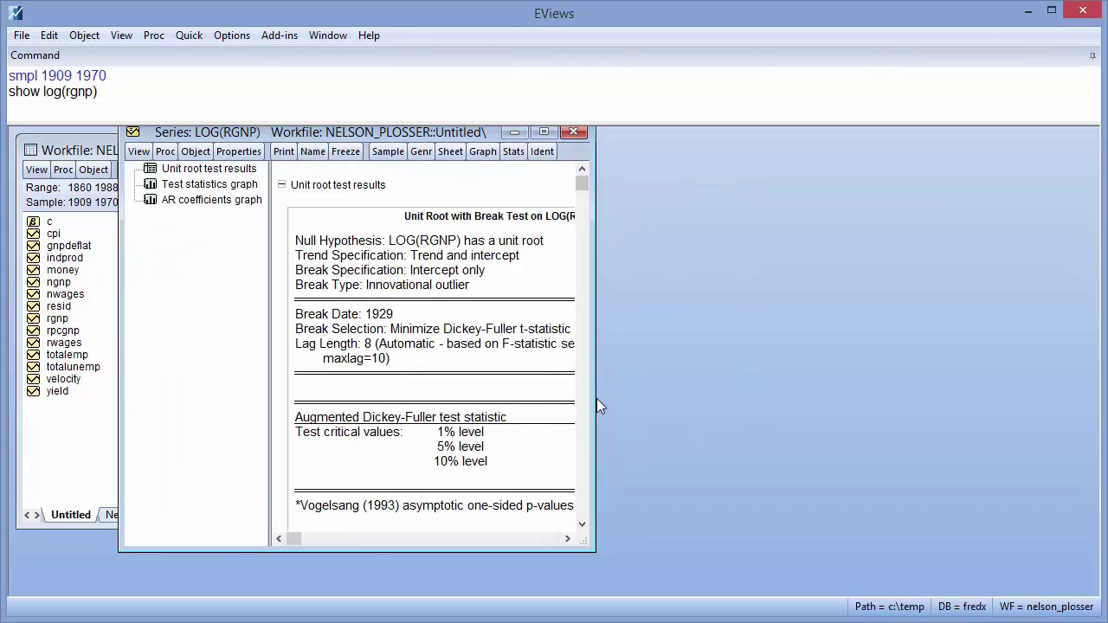
Widen the results window to reveal the t-statistic -5.499346 and its probability
{"action": "left_click_drag", "start_coordinate": [596, 398], "coordinate": [756, 392]}
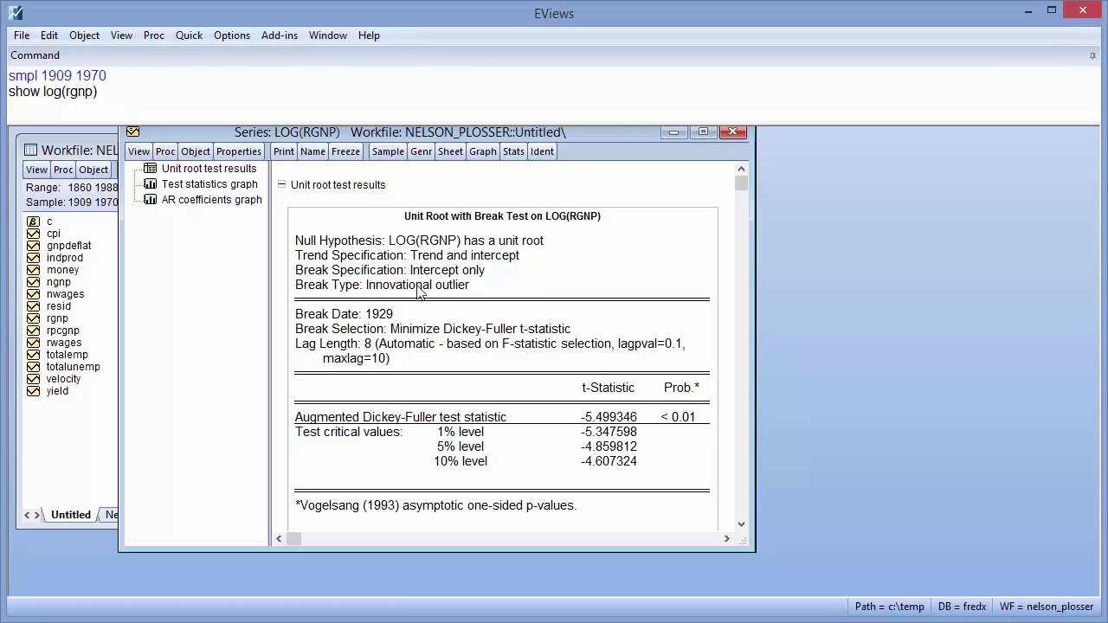
{"action": "left_click", "coordinate": [390, 322]}
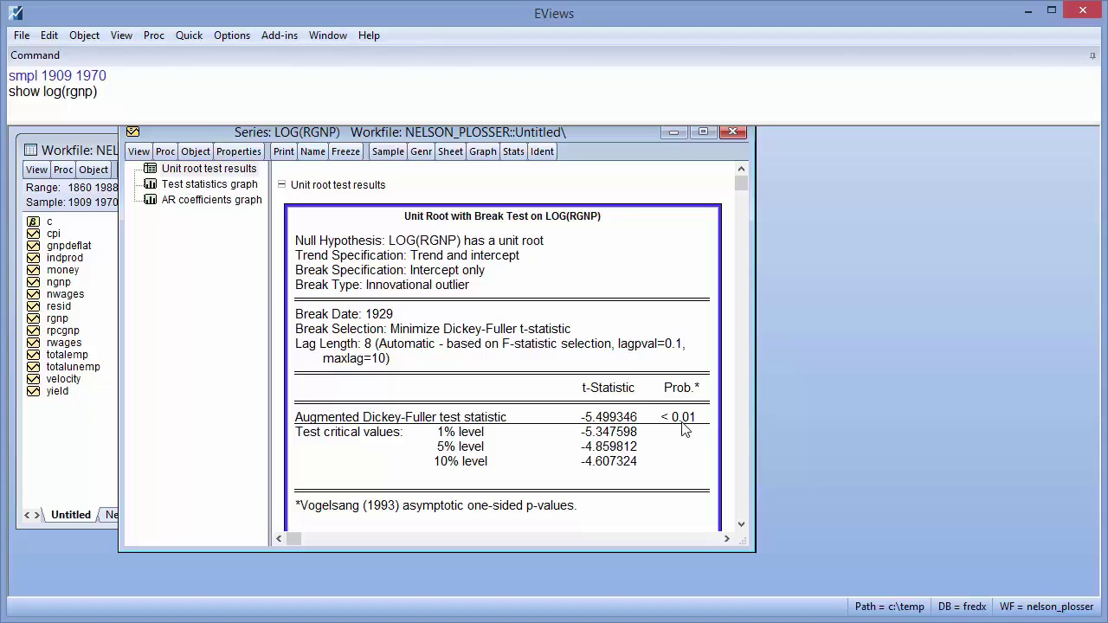
View the Dickey-Fuller test statistics graph and the AR coefficients graph for LOG(RGNP)
{"action": "left_click", "coordinate": [243, 190]}
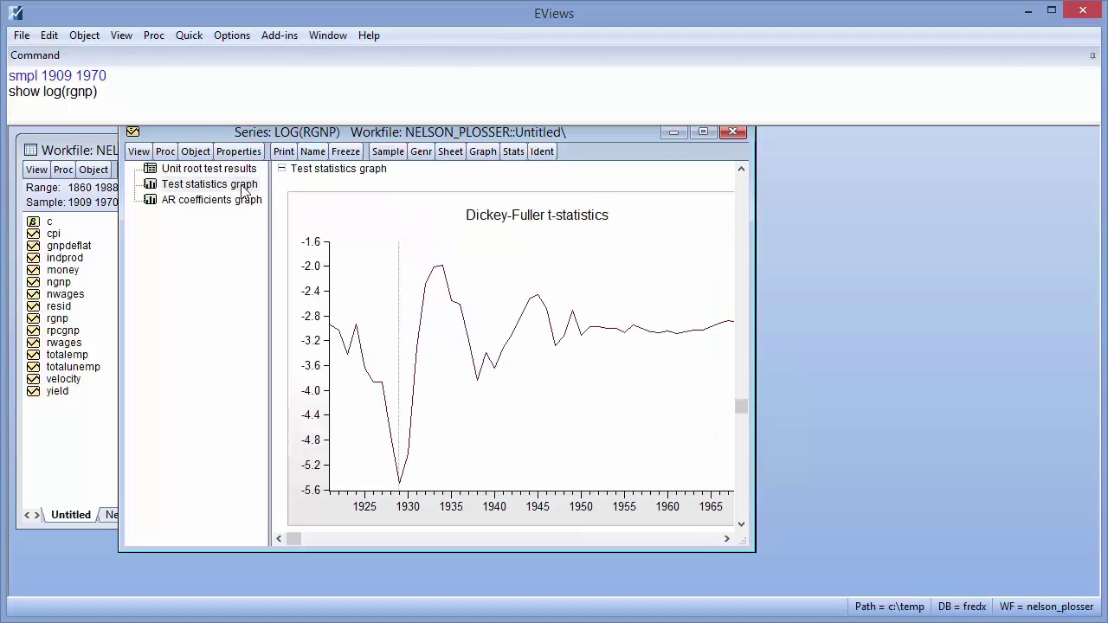
{"action": "left_click_drag", "start_coordinate": [756, 307], "coordinate": [833, 312]}
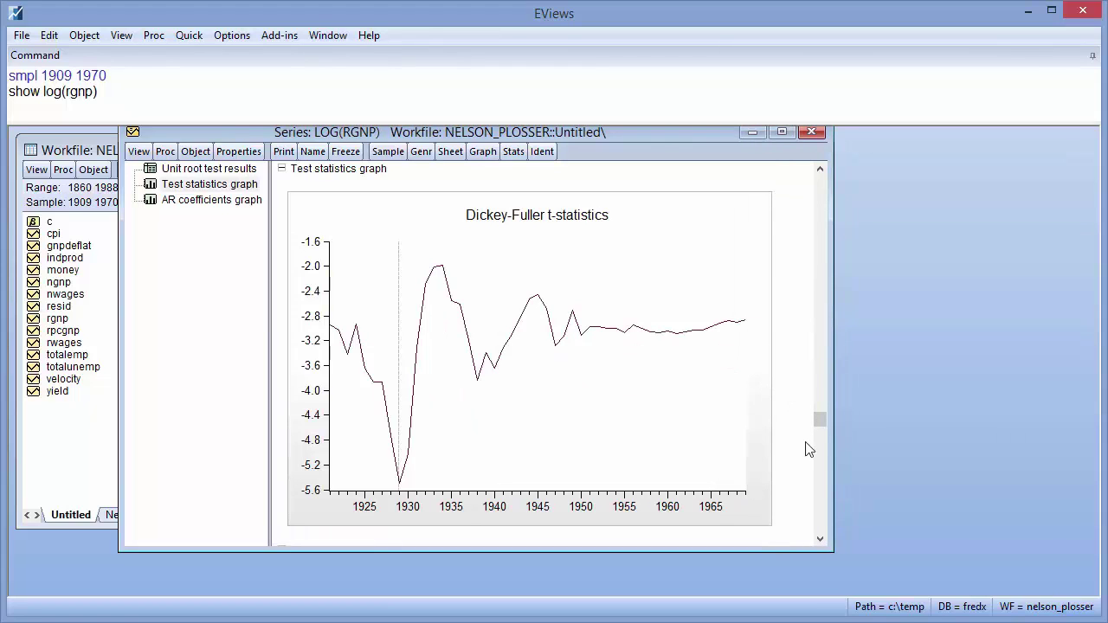
{"action": "left_click", "coordinate": [222, 202]}
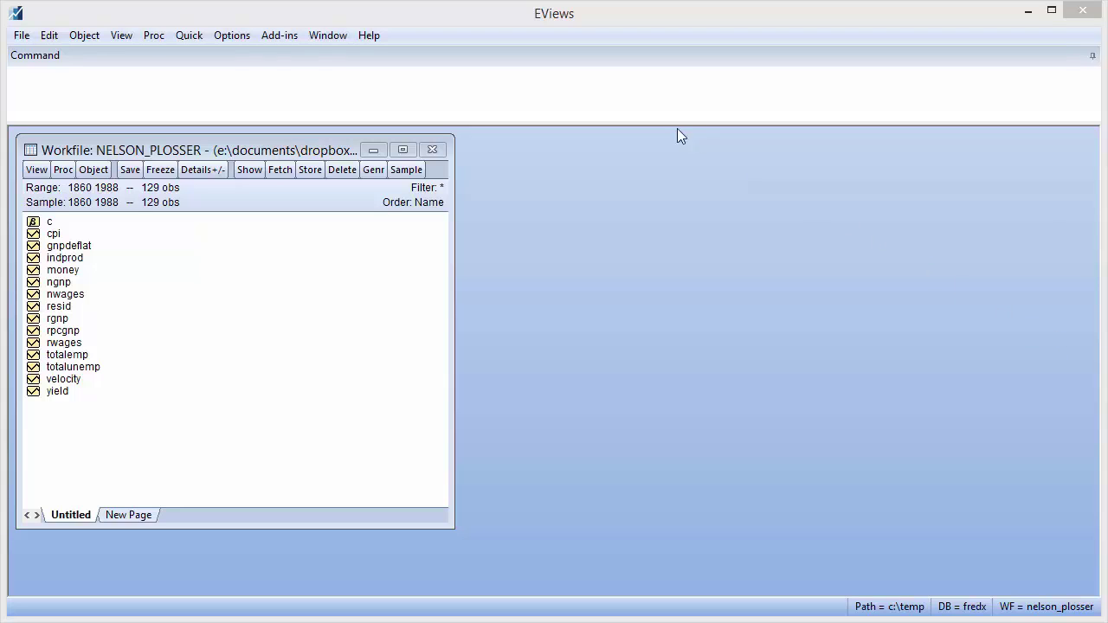
Set the sample to 1890–1970 with smpl and open log(totalemp) as a series window
{"action": "left_click", "coordinate": [611, 101]}
{"action": "type", "text": "smp"}
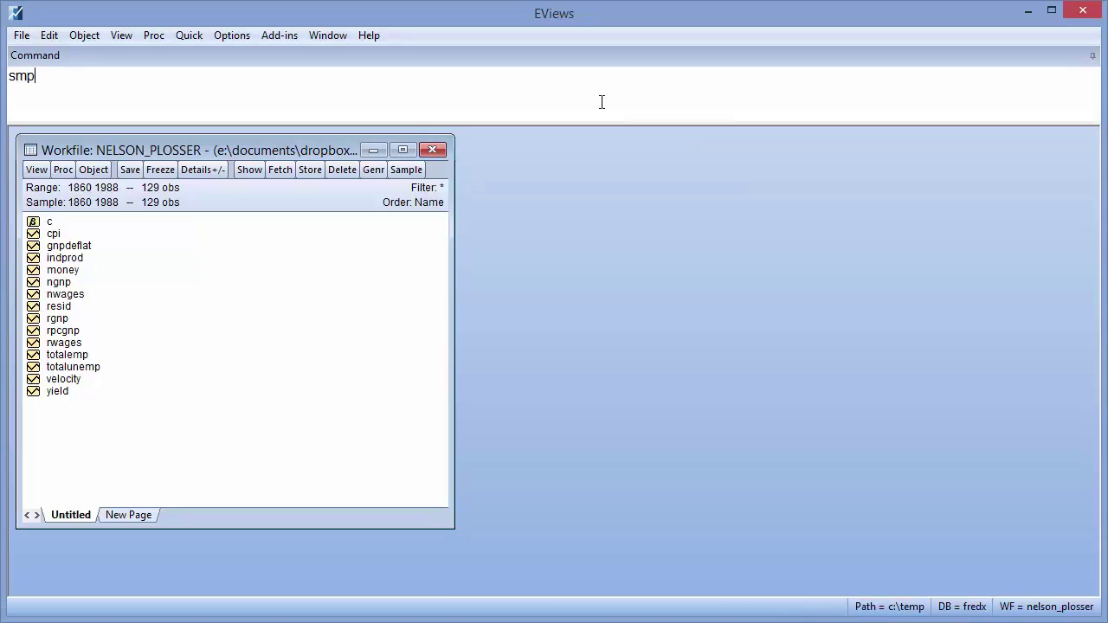
{"action": "type", "text": "l 1890 1970"}
{"action": "key", "text": "Return"}
{"action": "type", "text": "show "}
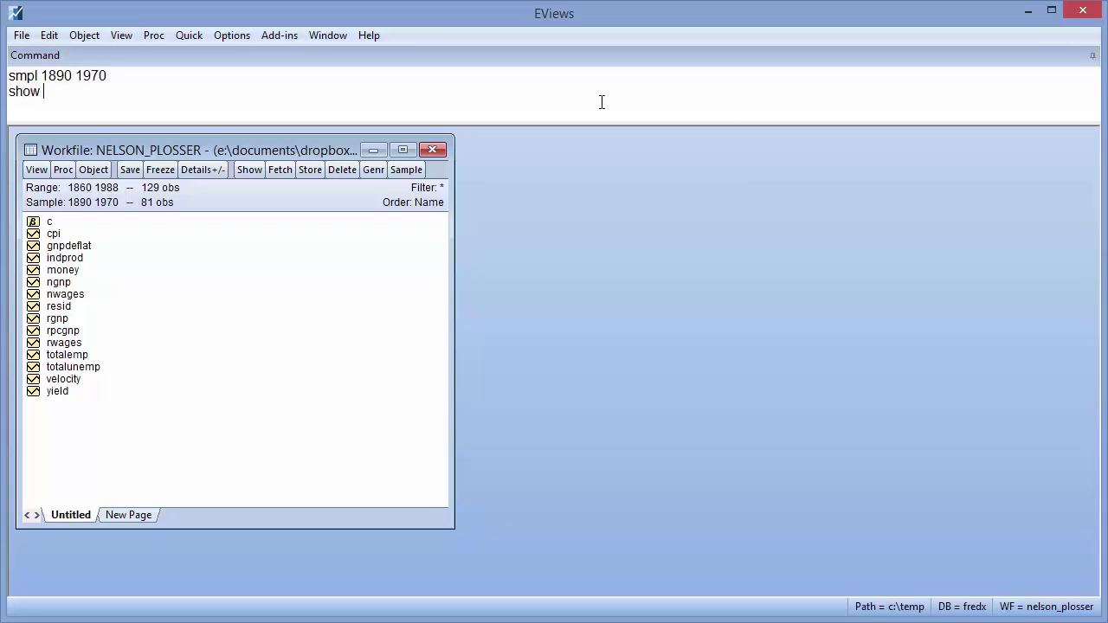
{"action": "type", "text": "log(totalemp)"}
{"action": "key", "text": "Return"}
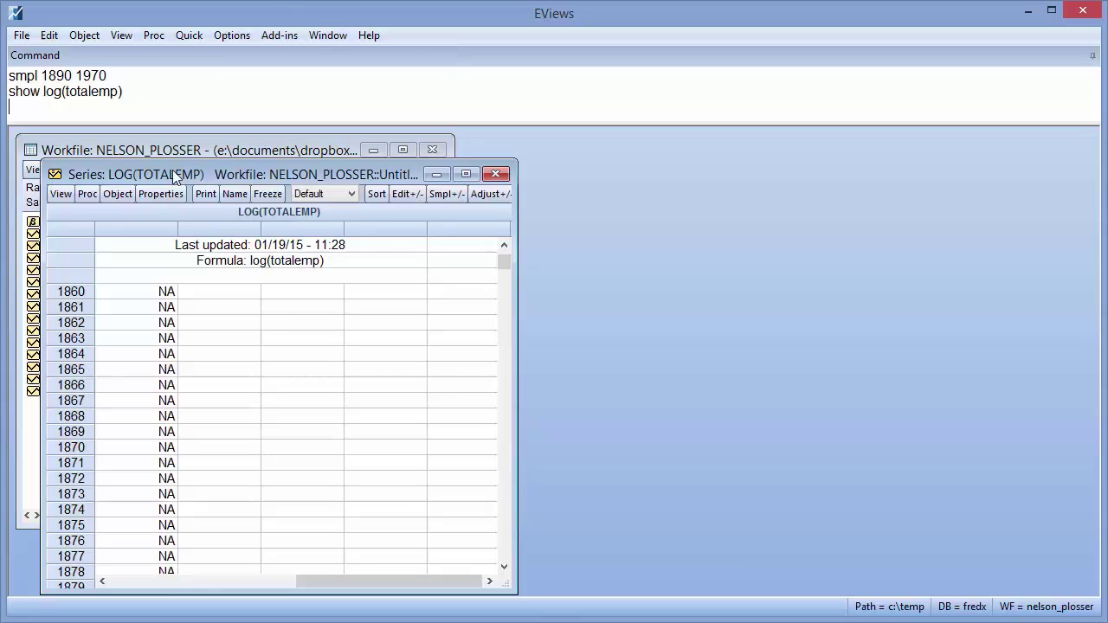
{"action": "left_click", "coordinate": [60, 194]}
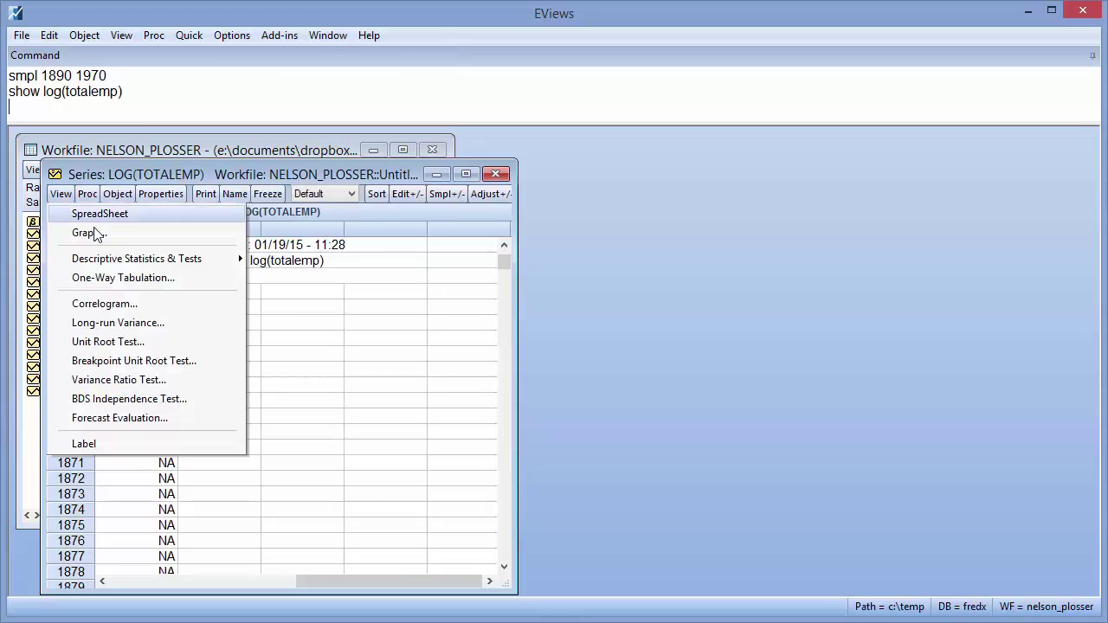
Test LOG(TOTALEMP) for a breakpoint unit root: trend and intercept, Intercept break min-t, t-statistic lags
{"action": "left_click", "coordinate": [141, 361]}
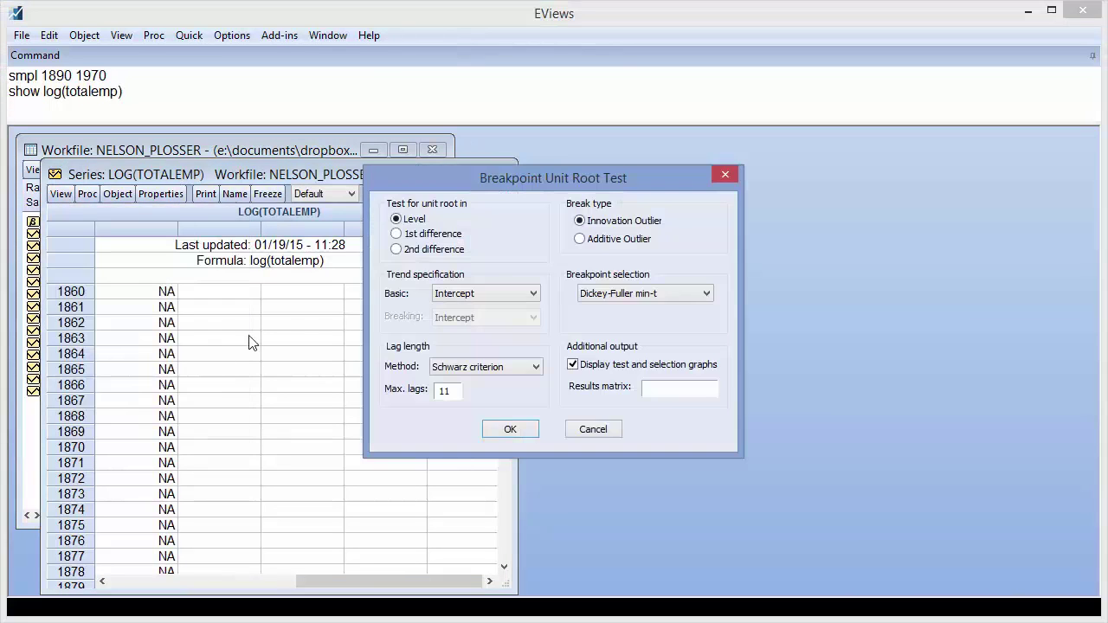
{"action": "left_click", "coordinate": [478, 292]}
{"action": "left_click", "coordinate": [481, 317]}
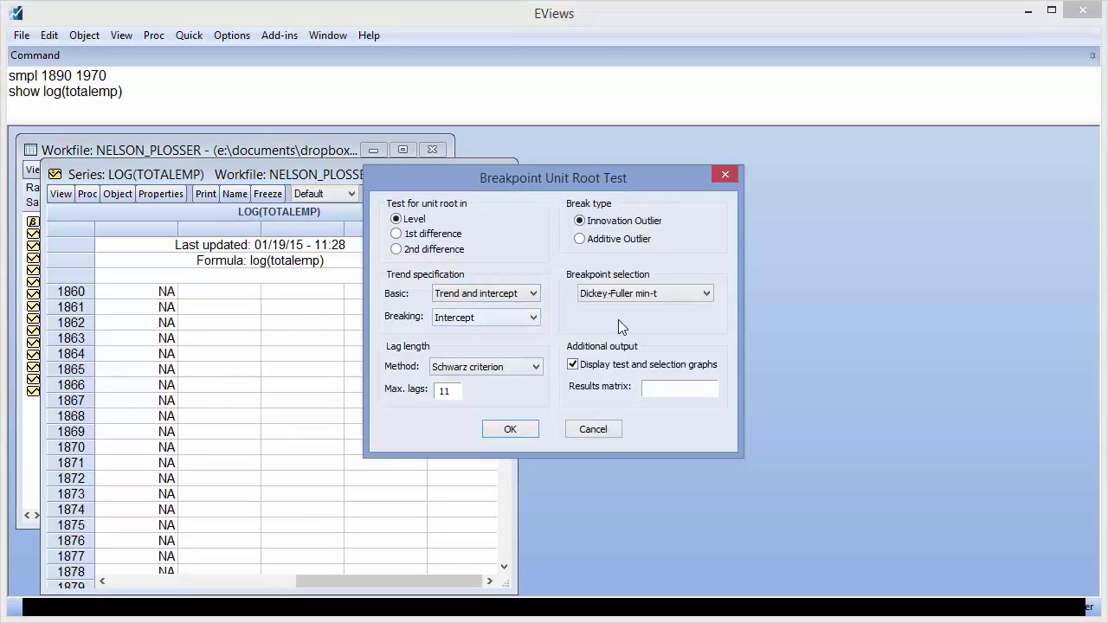
{"action": "left_click", "coordinate": [641, 293]}
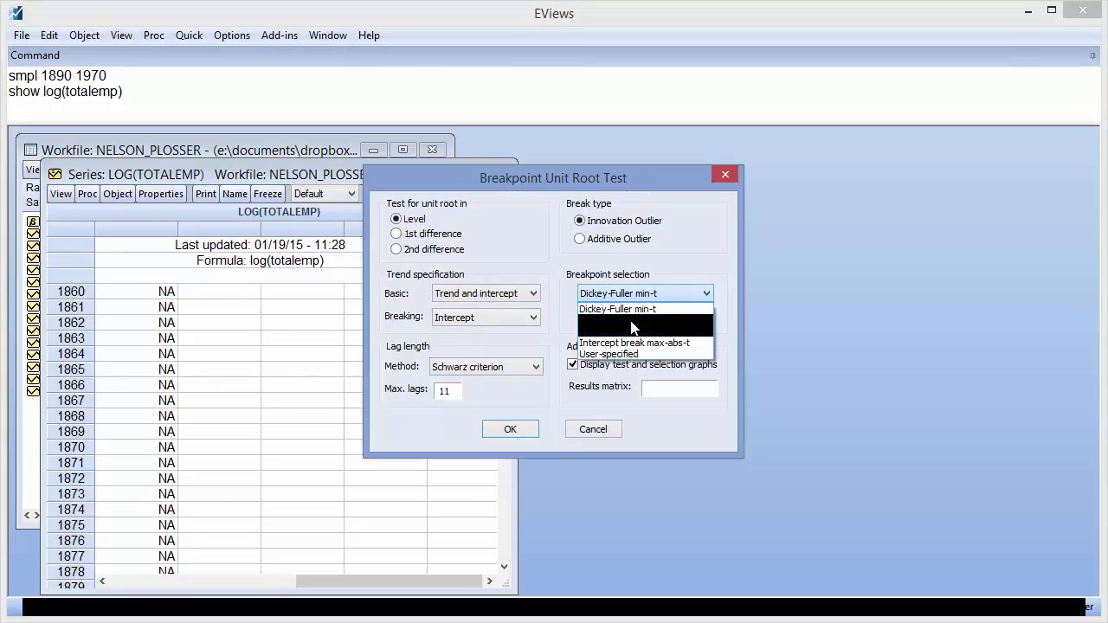
{"action": "left_click", "coordinate": [631, 327]}
{"action": "left_click", "coordinate": [511, 368]}
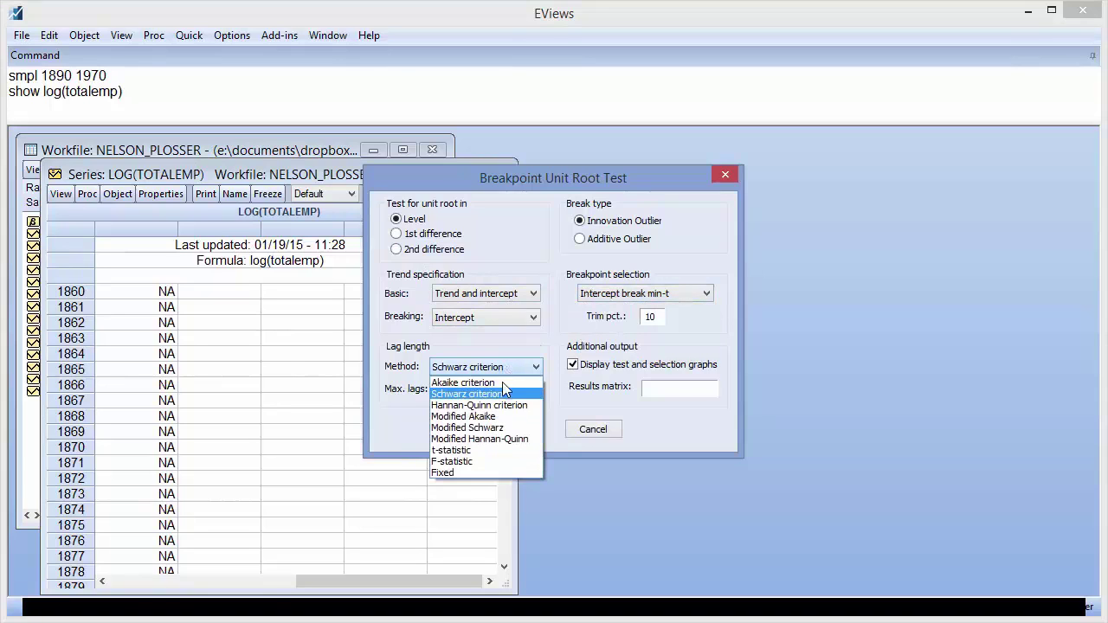
{"action": "left_click", "coordinate": [454, 451]}
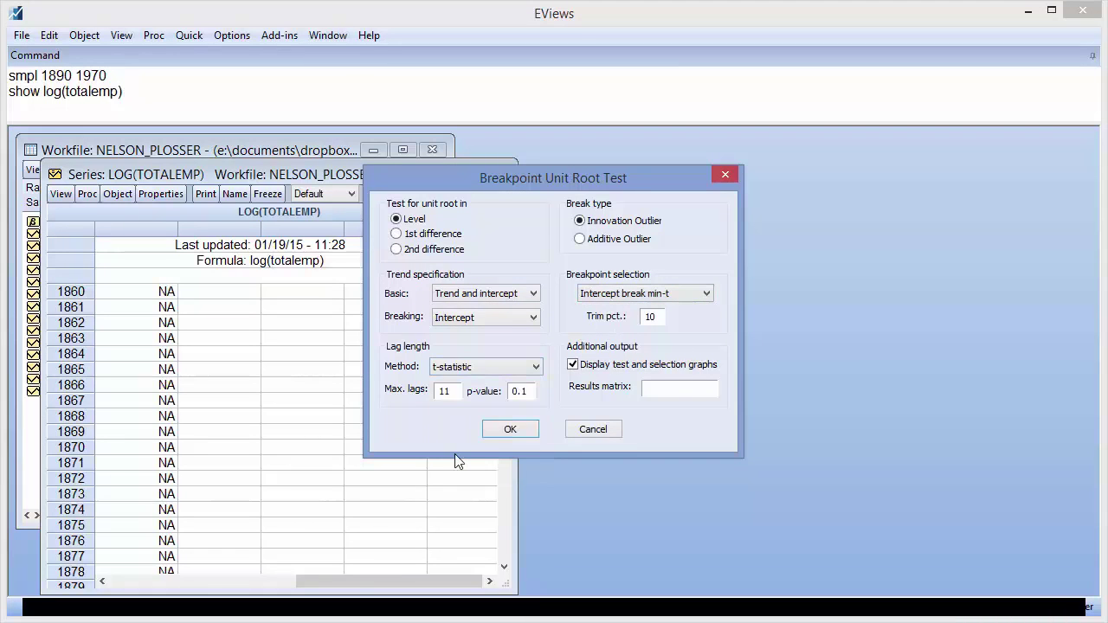
{"action": "left_click", "coordinate": [509, 430]}
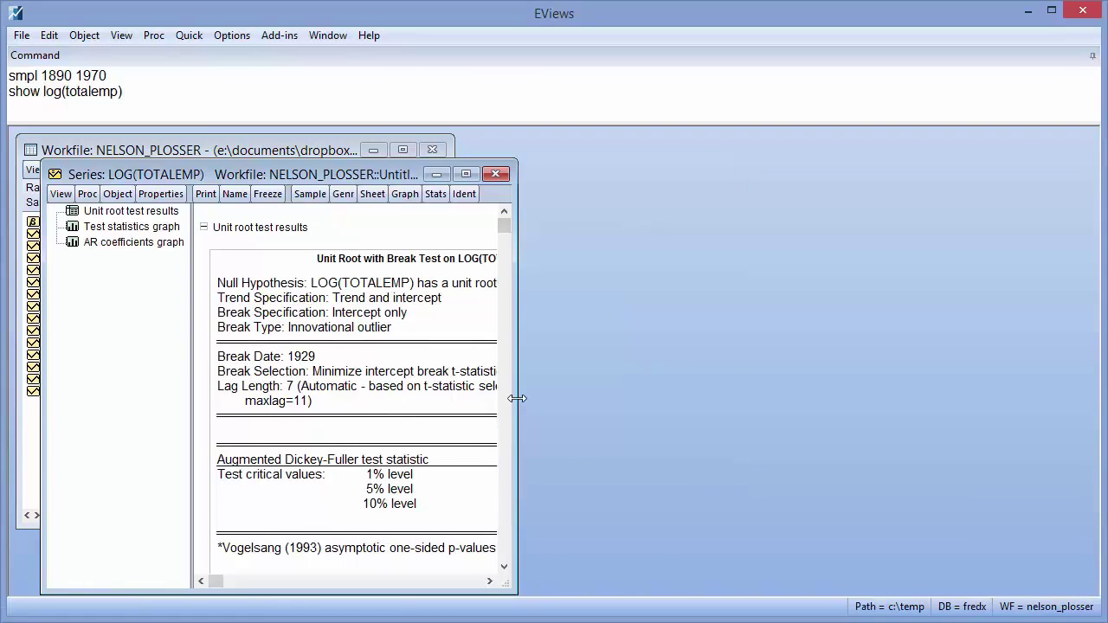
Widen the output to show the t-statistic -4.917948 and probability 0.0224
{"action": "left_click_drag", "start_coordinate": [517, 400], "coordinate": [700, 386]}
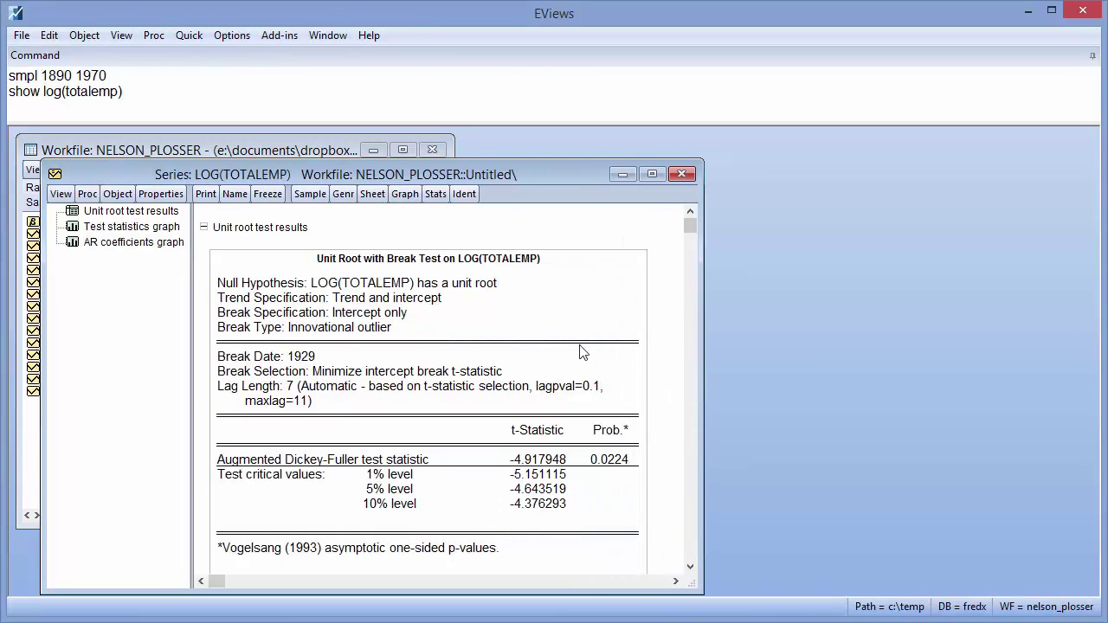